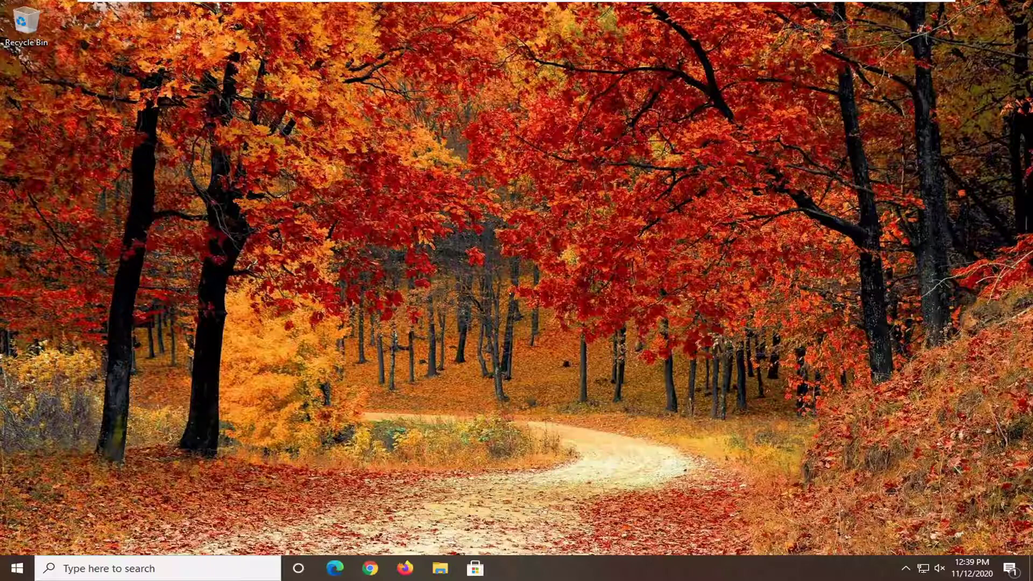
- Search 'printer' to reach Printers & scanners and open the OneNote for Windows 10 printer's manage page
{"action": "left_click", "coordinate": [17, 569]}
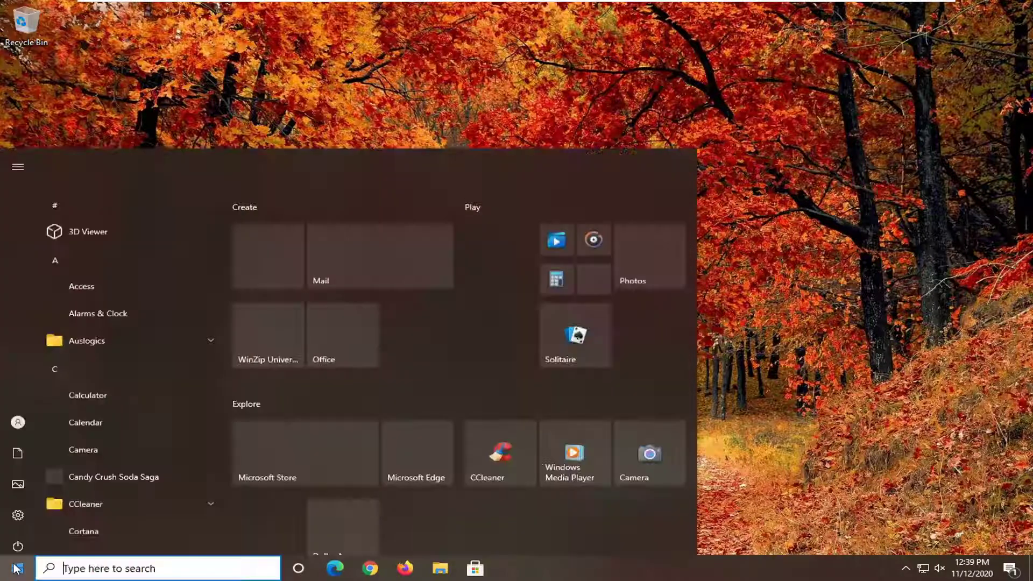
{"action": "type", "text": "printer"}
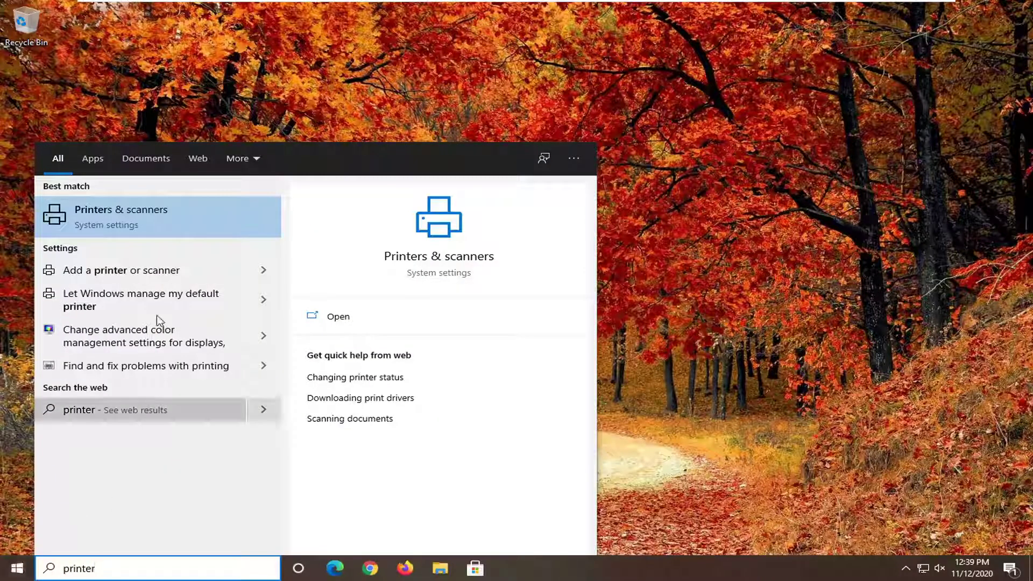
{"action": "left_click", "coordinate": [140, 216]}
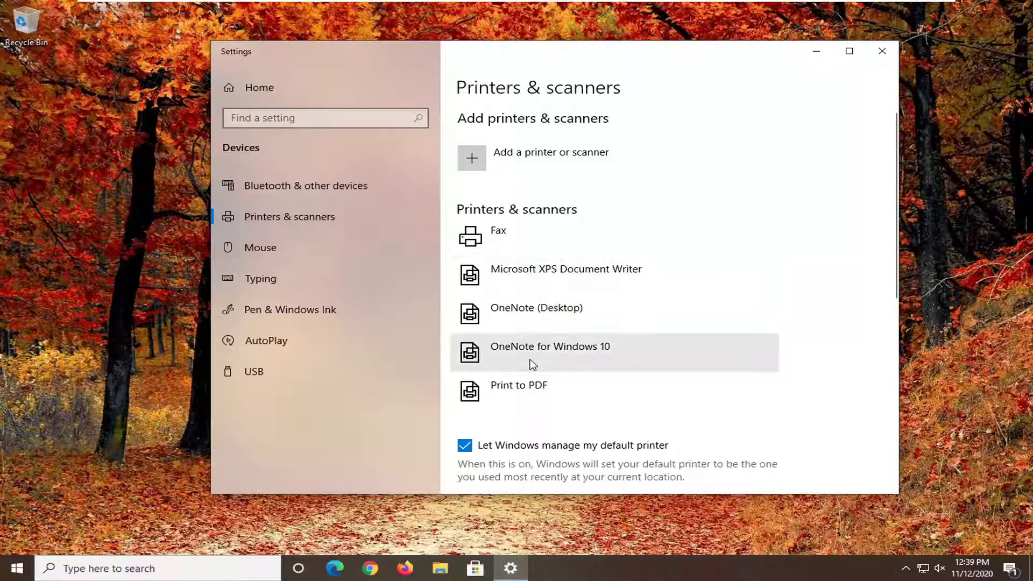
{"action": "left_click", "coordinate": [543, 347]}
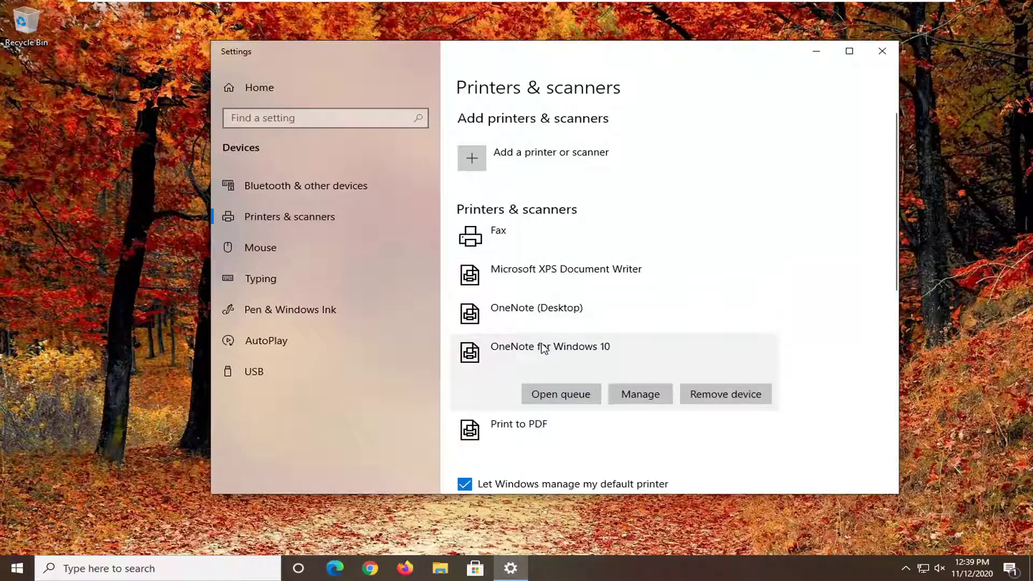
{"action": "left_click", "coordinate": [624, 393]}
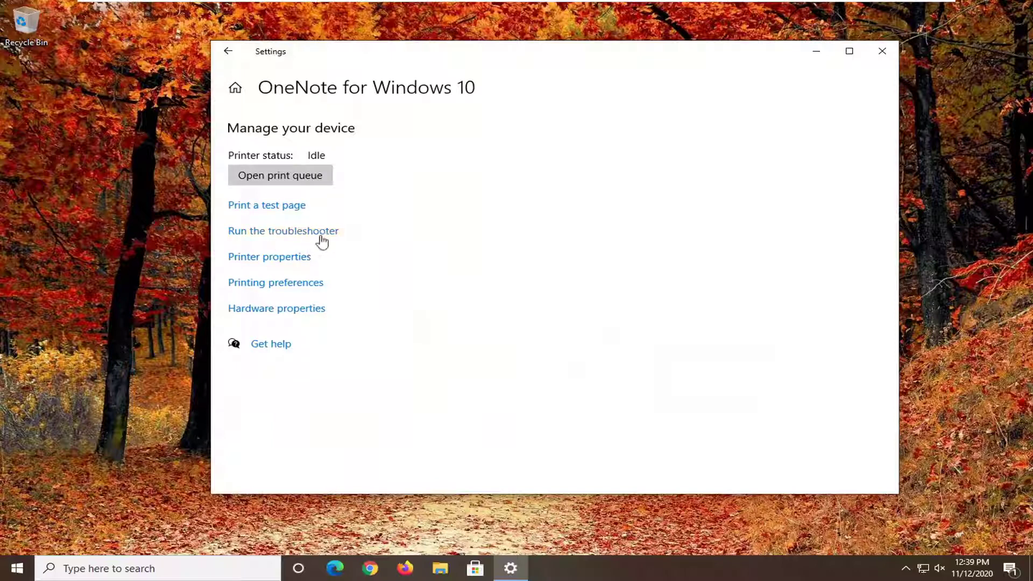
- Run the printer troubleshooter, apply its fix making OneNote for Windows 10 the default printer, and close it
{"action": "left_click", "coordinate": [302, 235]}
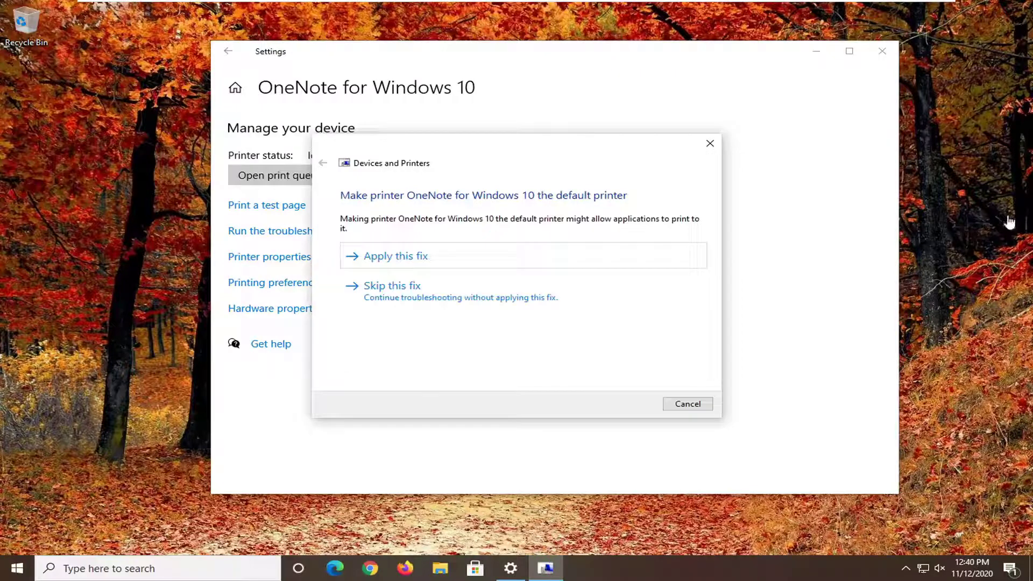
{"action": "left_click", "coordinate": [371, 262]}
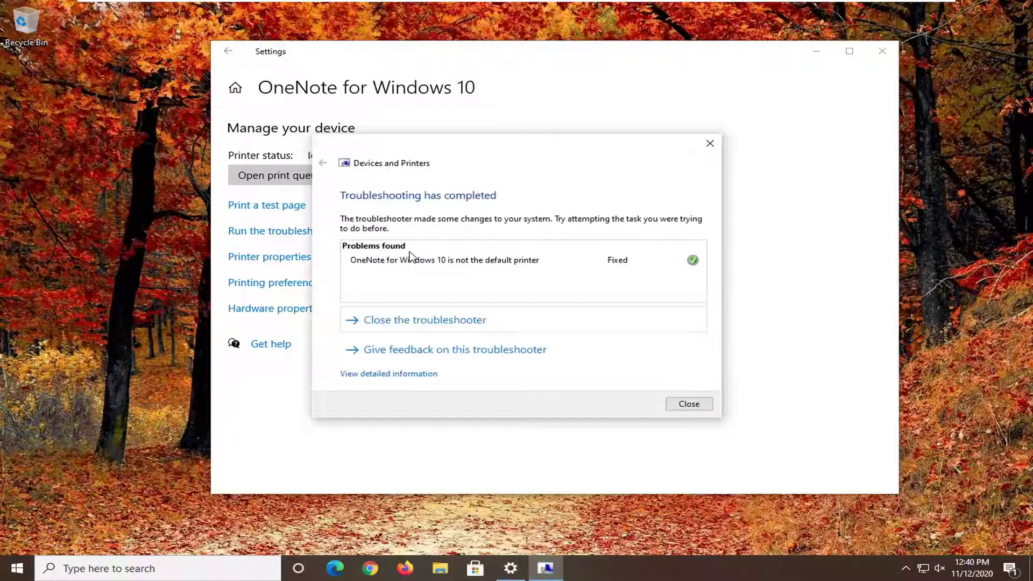
{"action": "left_click", "coordinate": [687, 405]}
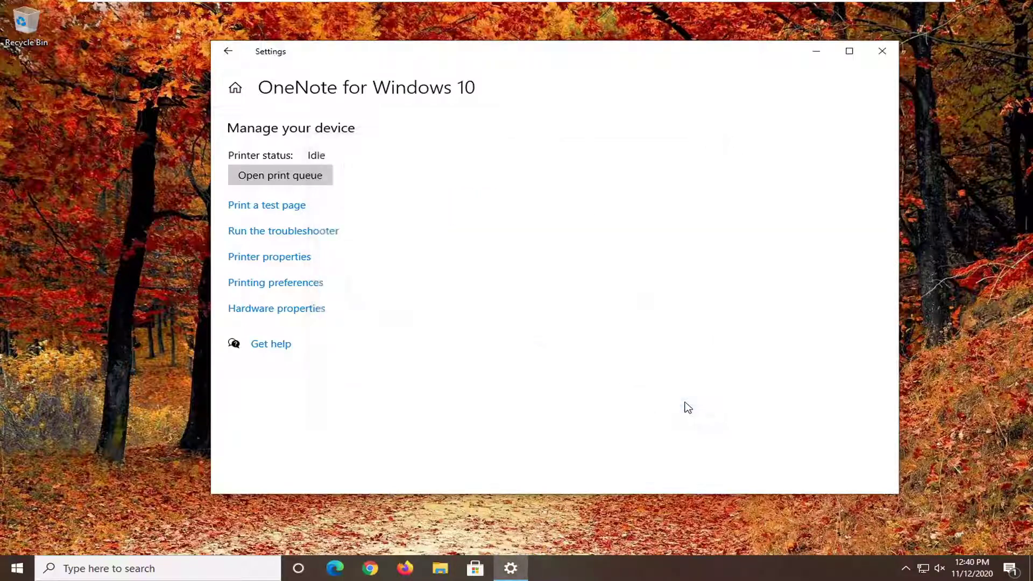
- Open the printer's properties, view the Sharing options (unsupported for this printer), and close the dialog
{"action": "left_click", "coordinate": [288, 261]}
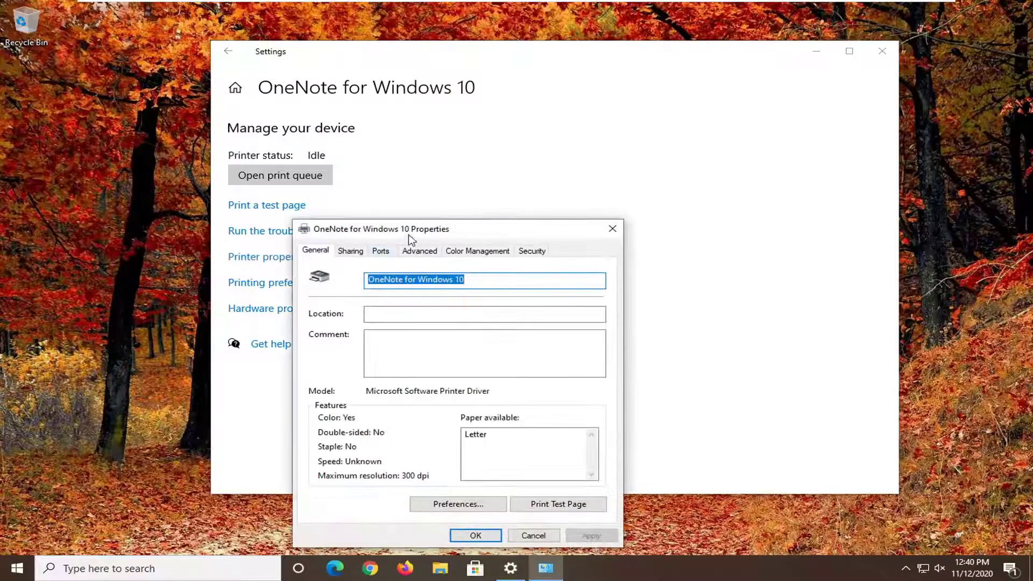
{"action": "left_click_drag", "start_coordinate": [411, 233], "coordinate": [473, 96]}
{"action": "left_click", "coordinate": [415, 117]}
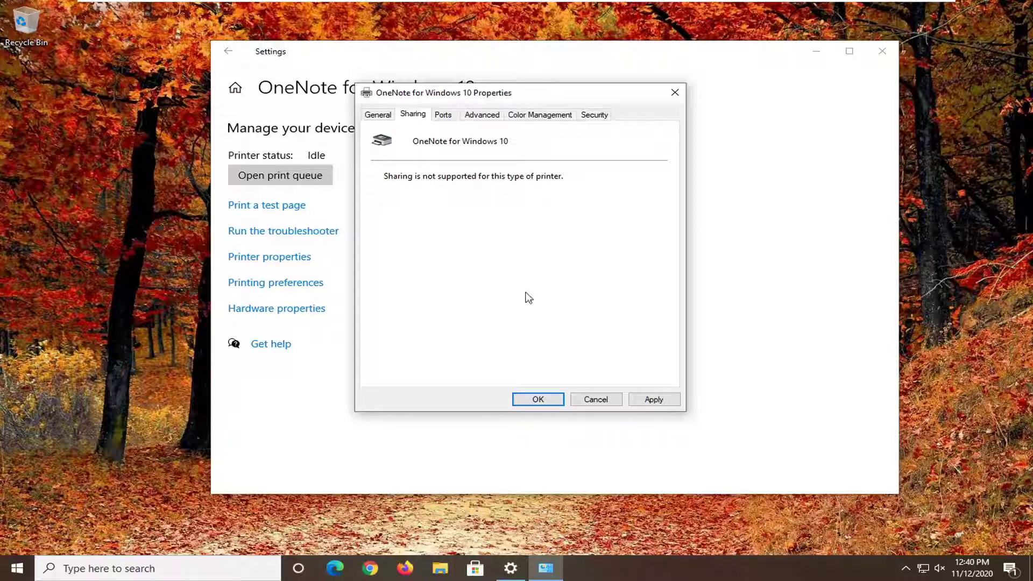
{"action": "left_click", "coordinate": [651, 399]}
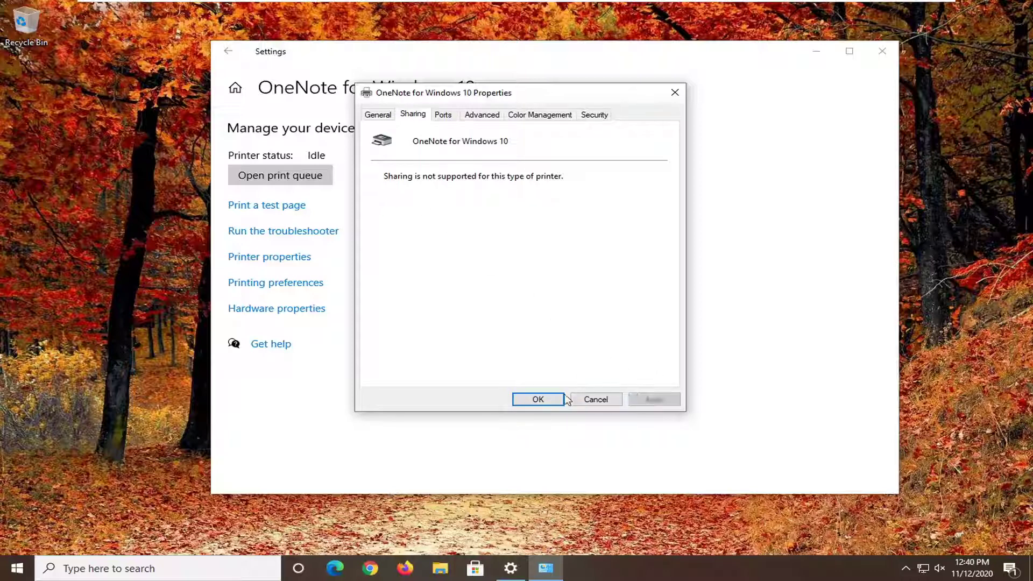
{"action": "left_click", "coordinate": [530, 401]}
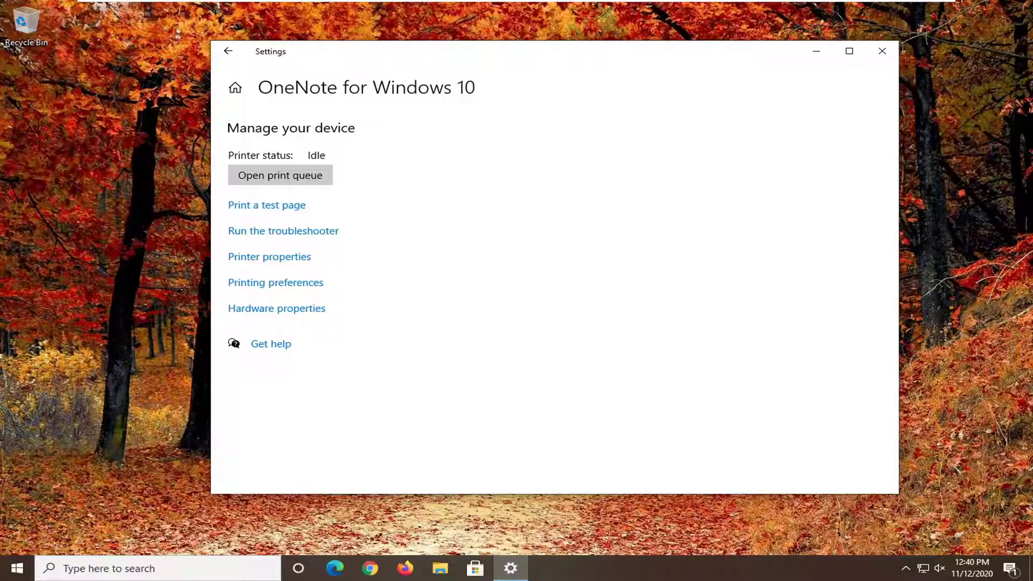
- Close Settings and open Control Panel by searching 'control'
{"action": "left_click", "coordinate": [882, 51]}
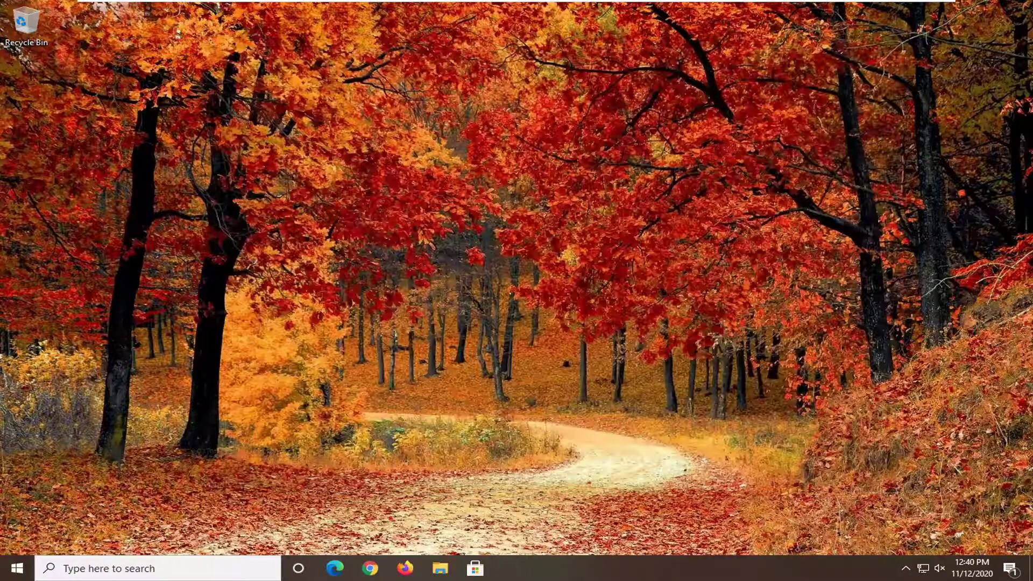
{"action": "key", "text": "super"}
{"action": "type", "text": "c"}
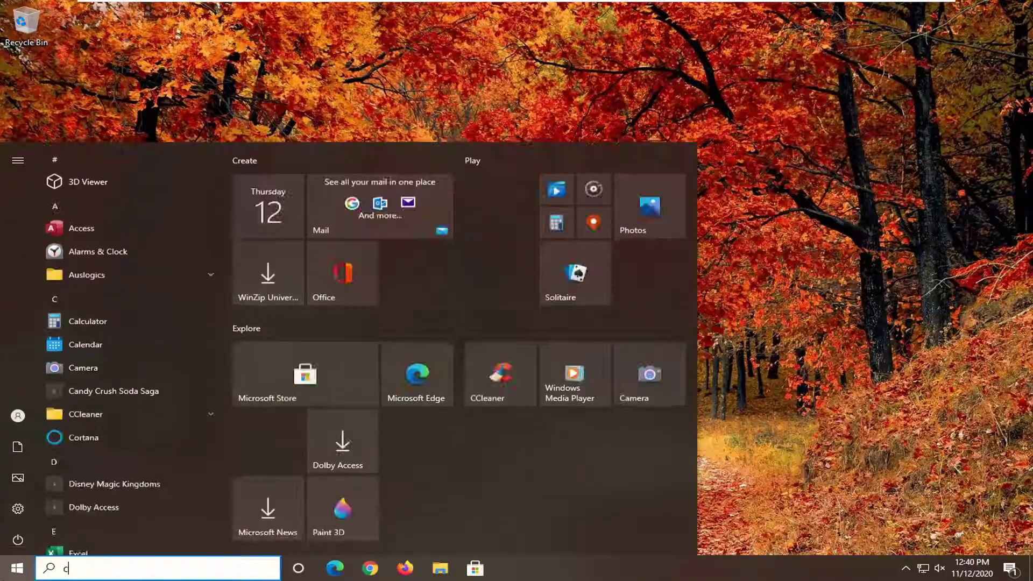
{"action": "type", "text": "on"}
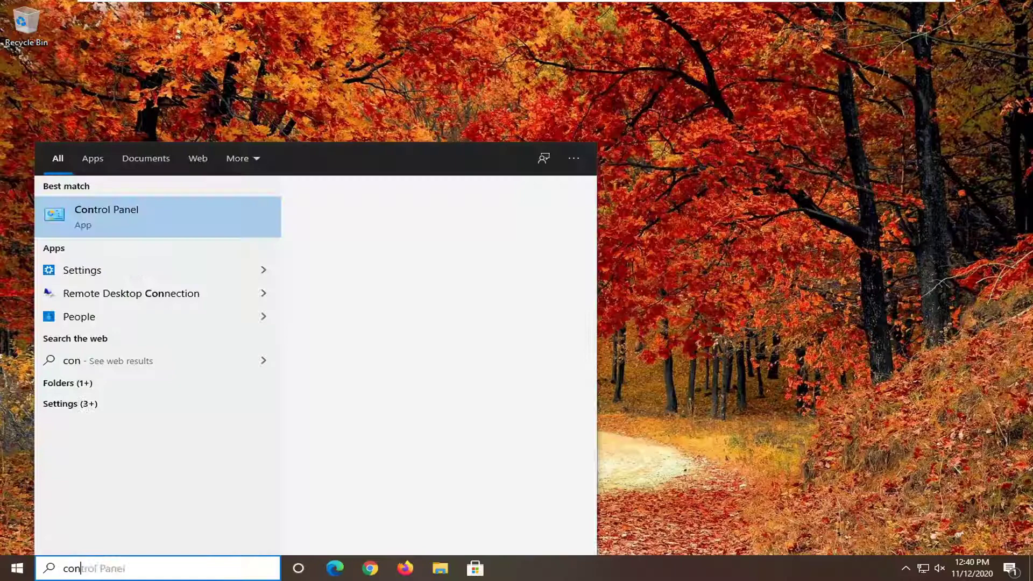
{"action": "type", "text": "trol"}
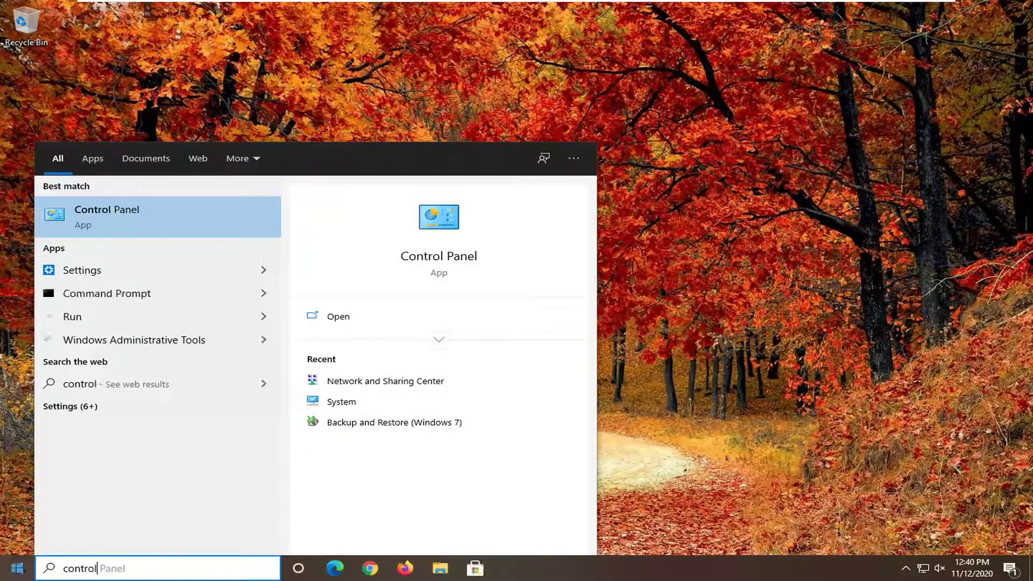
{"action": "left_click", "coordinate": [137, 207]}
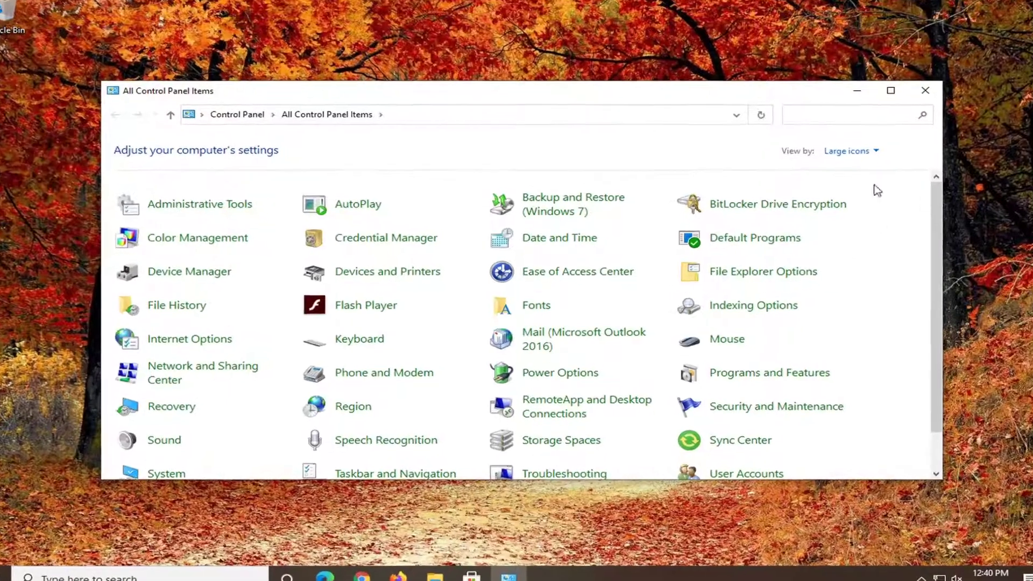
- Switch Control Panel to Category view and go to Network and Internet > Network and Sharing Center
{"action": "left_click", "coordinate": [848, 151]}
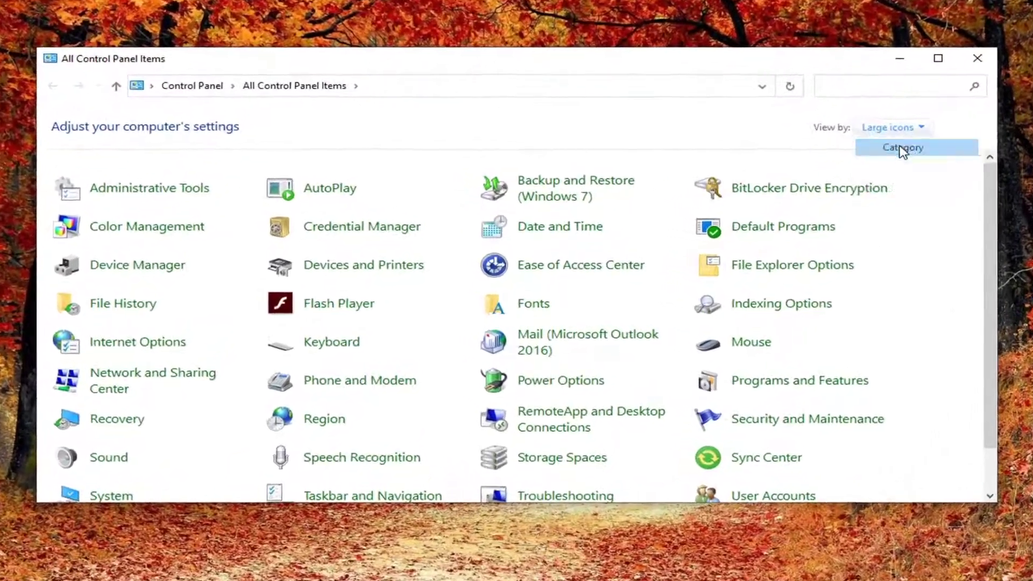
{"action": "left_click", "coordinate": [904, 148]}
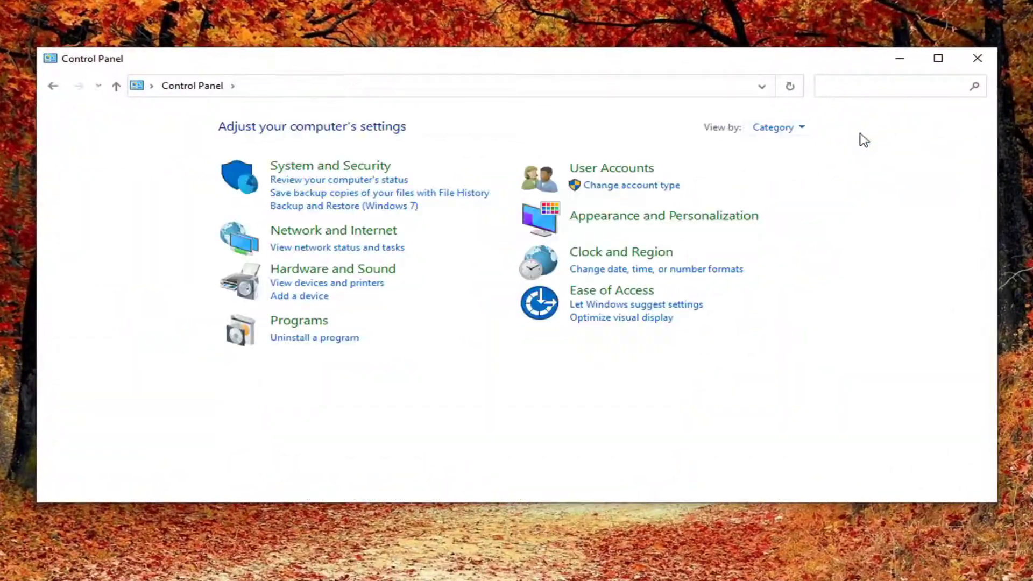
{"action": "left_click", "coordinate": [336, 233]}
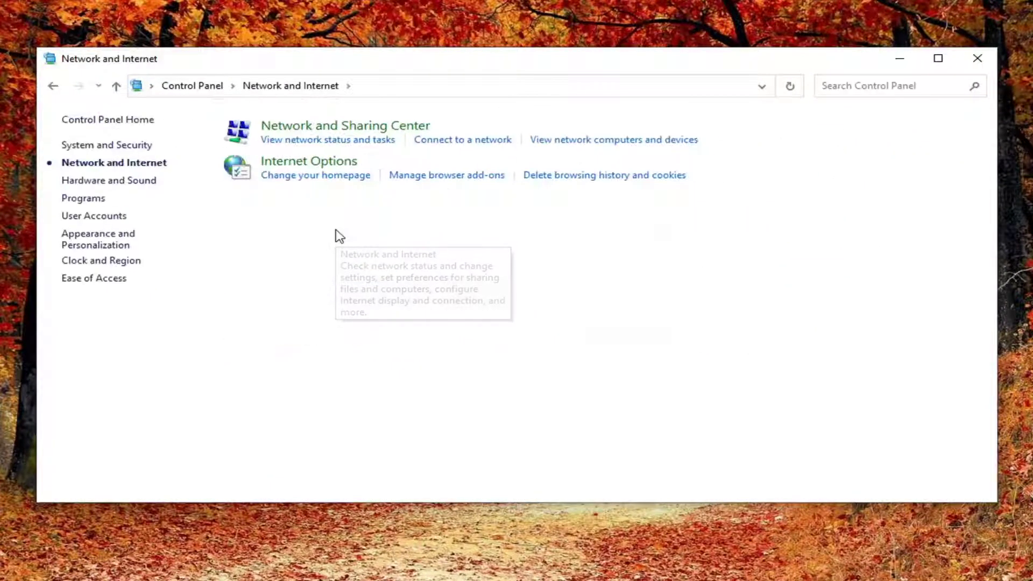
{"action": "left_click", "coordinate": [359, 128]}
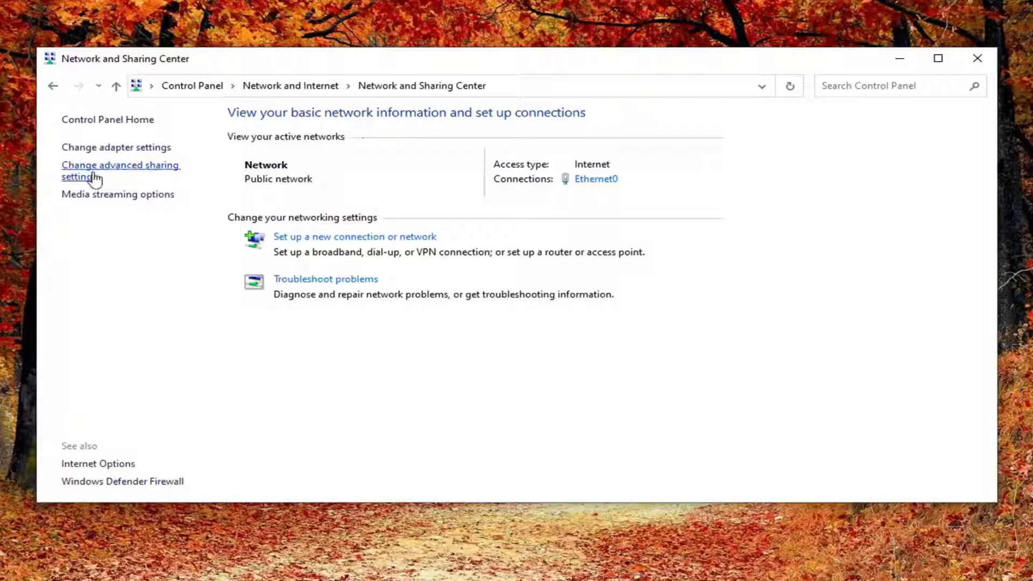
- Turn on network discovery and file and printer sharing for Private and Guest or Public profiles, then save
{"action": "left_click", "coordinate": [94, 178]}
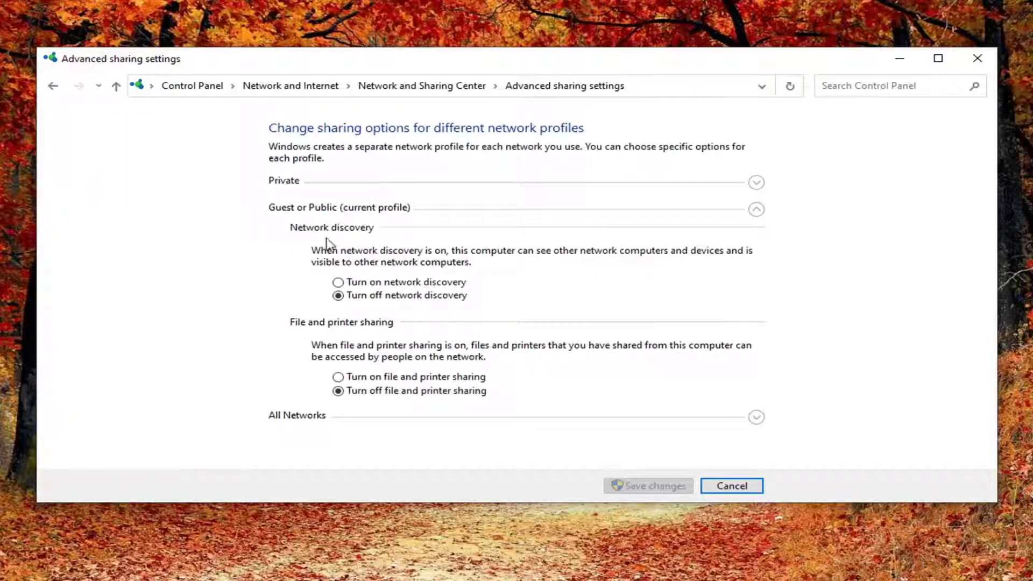
{"action": "left_click", "coordinate": [338, 282]}
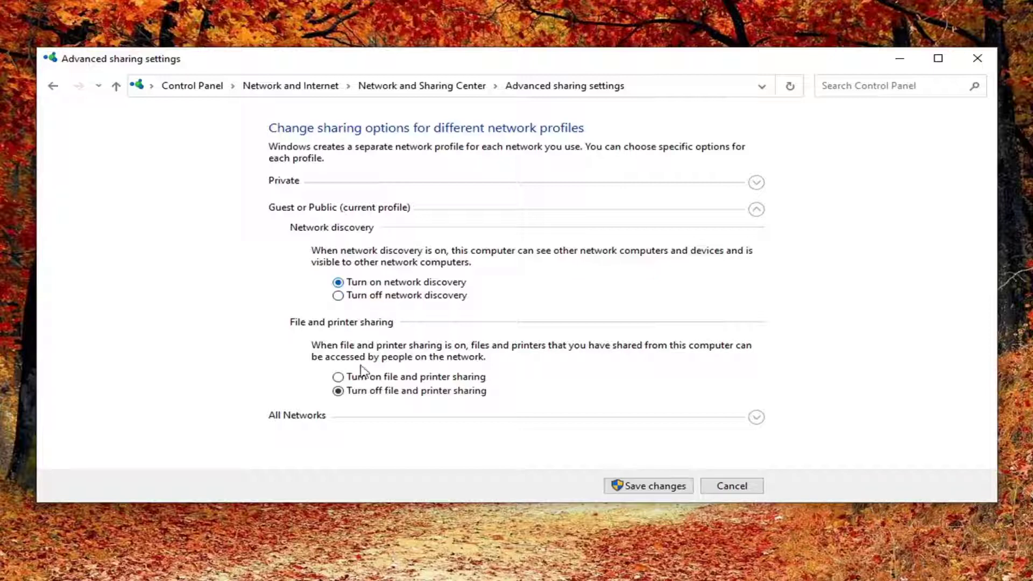
{"action": "left_click", "coordinate": [338, 377]}
{"action": "left_click", "coordinate": [302, 183]}
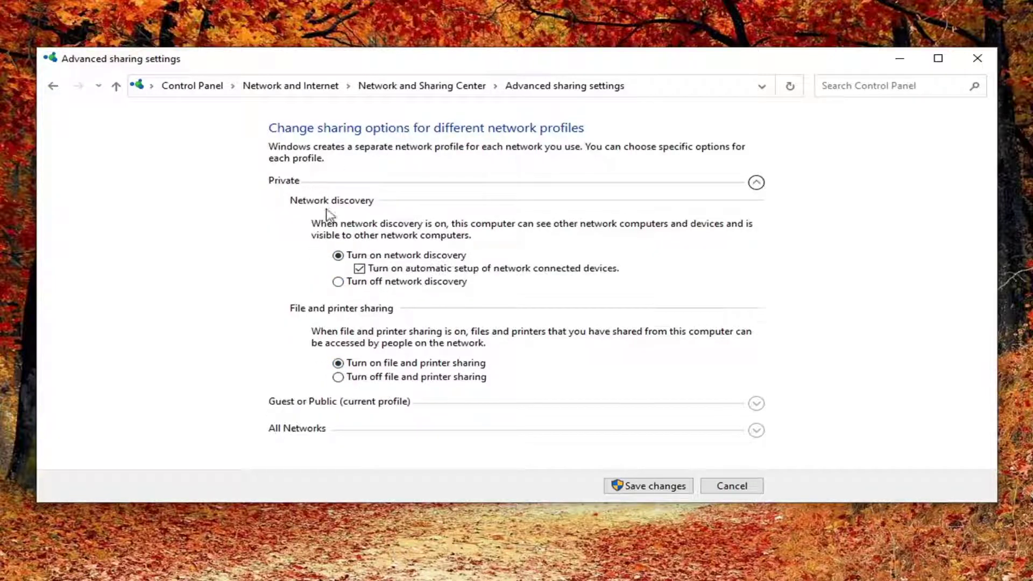
{"action": "left_click", "coordinate": [319, 409]}
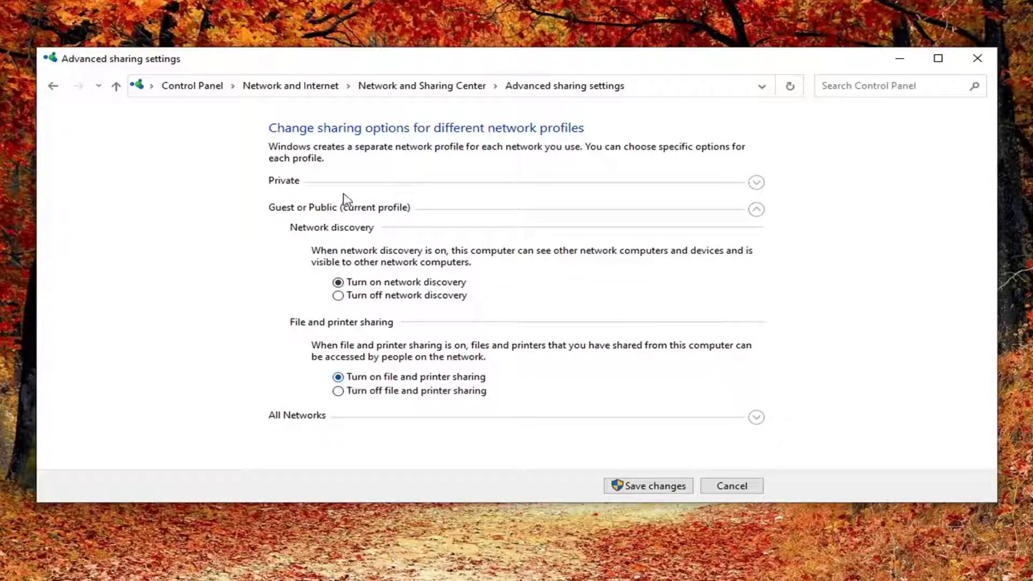
{"action": "left_click", "coordinate": [325, 186]}
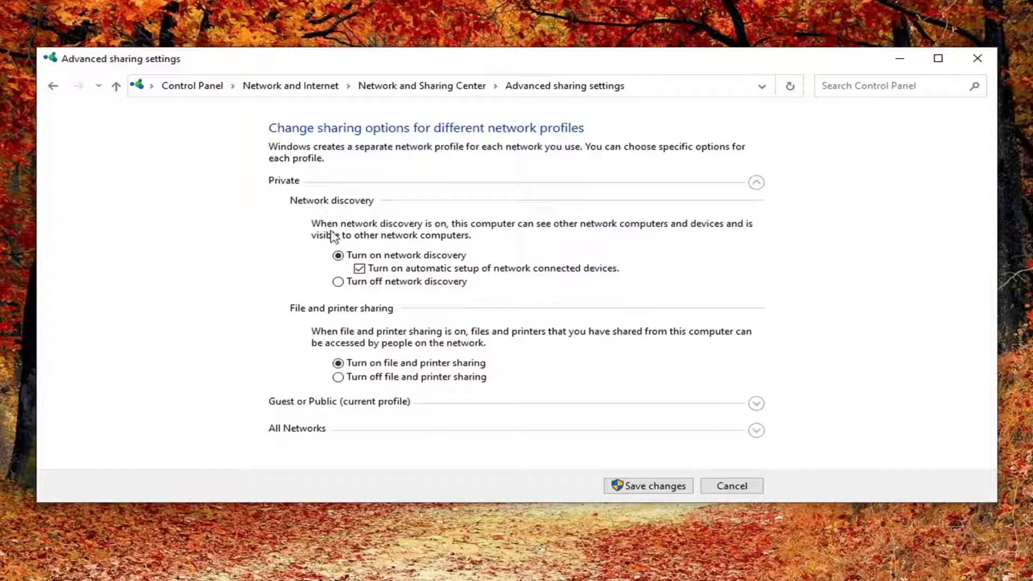
{"action": "left_click", "coordinate": [649, 487]}
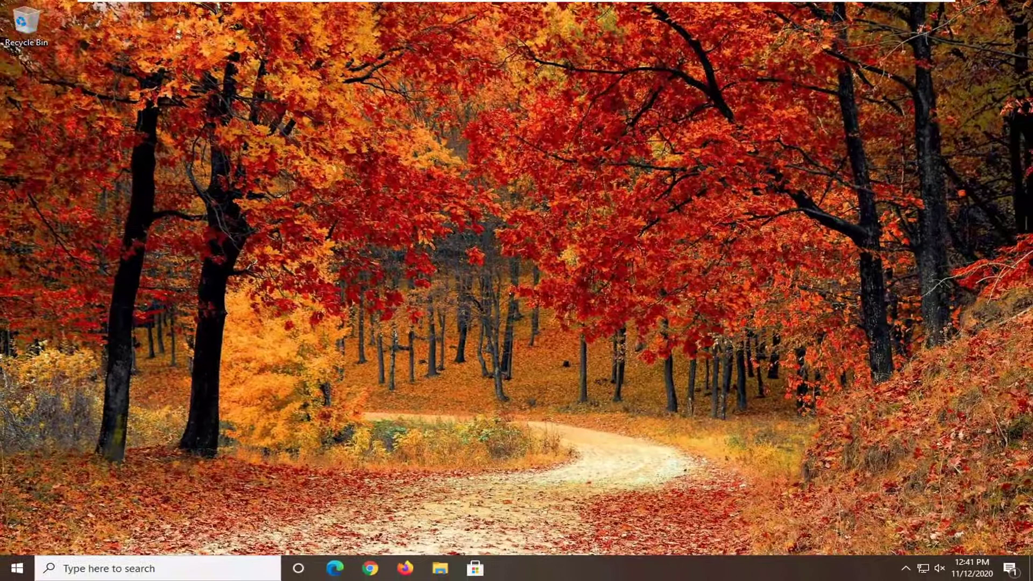
- Search 'windows defender firewall', open its settings, then open the Advanced settings console
{"action": "left_click", "coordinate": [10, 569]}
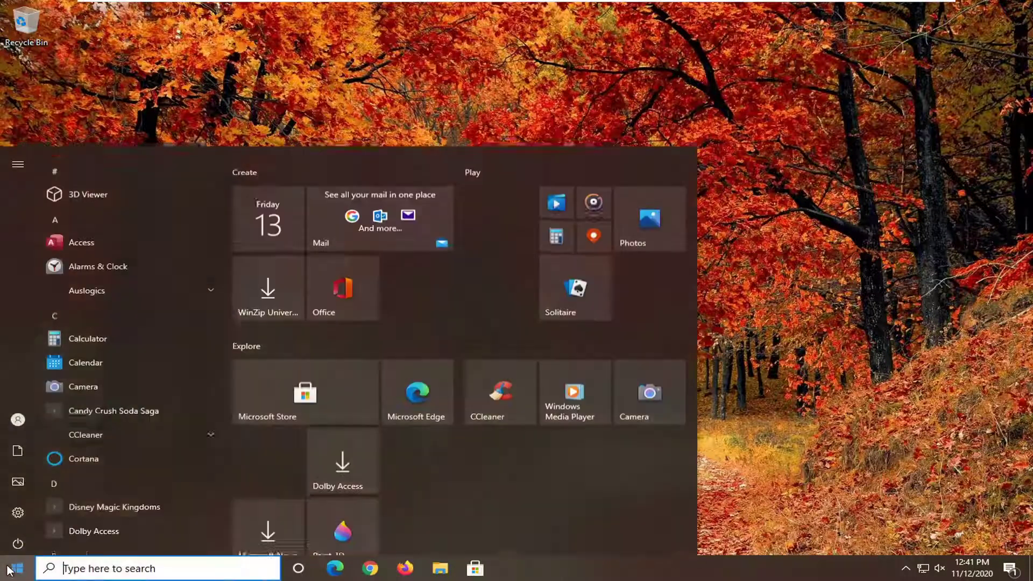
{"action": "type", "text": "windows fi"}
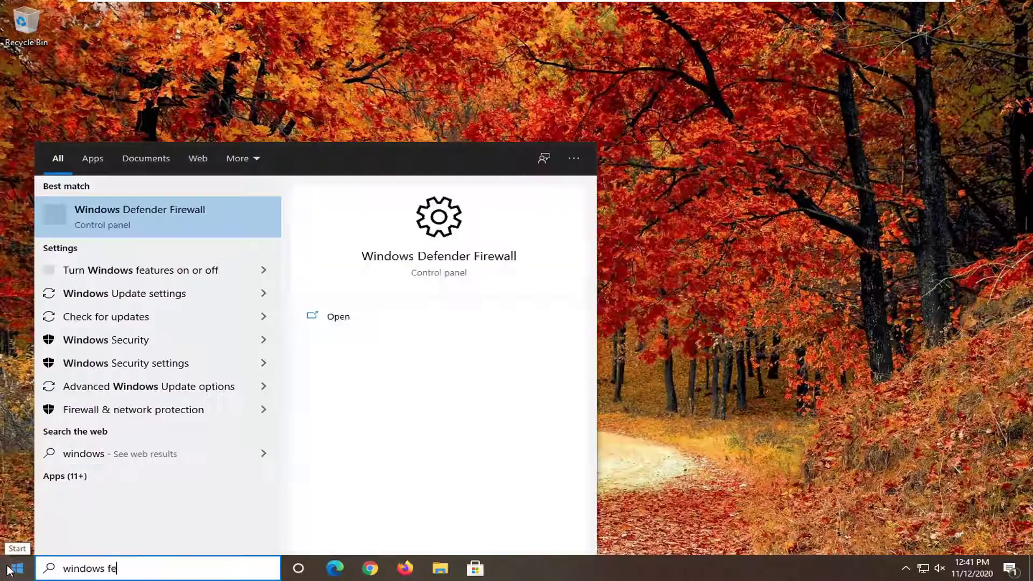
{"action": "key", "text": "BackSpace"}
{"action": "key", "text": "BackSpace"}
{"action": "type", "text": "de"}
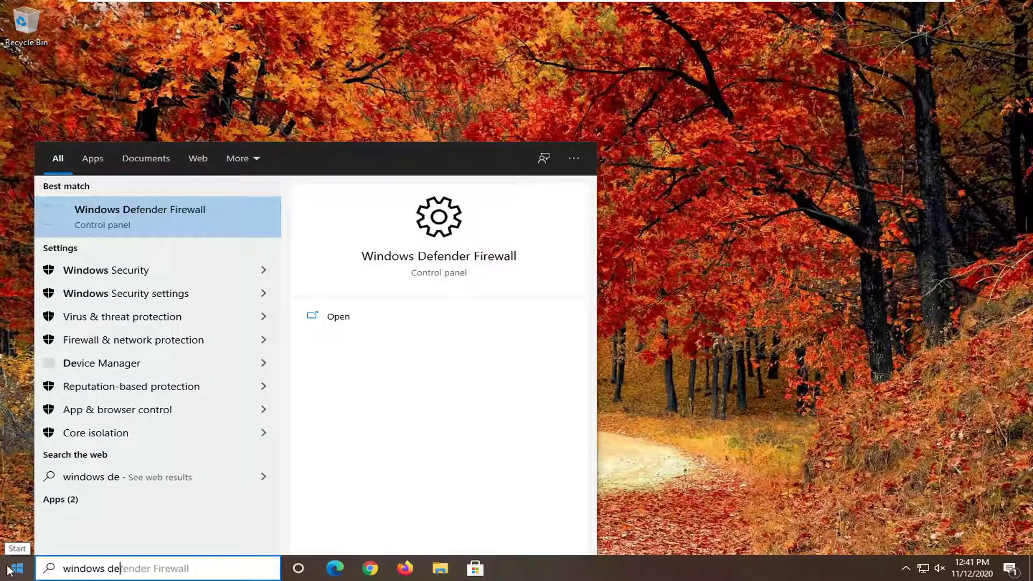
{"action": "type", "text": "fender firewall"}
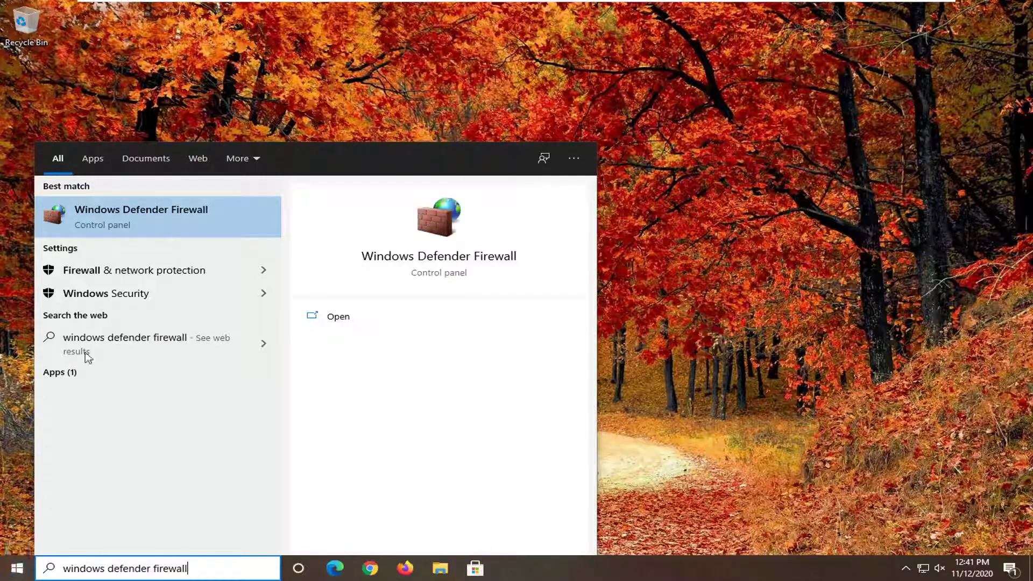
{"action": "left_click", "coordinate": [149, 214]}
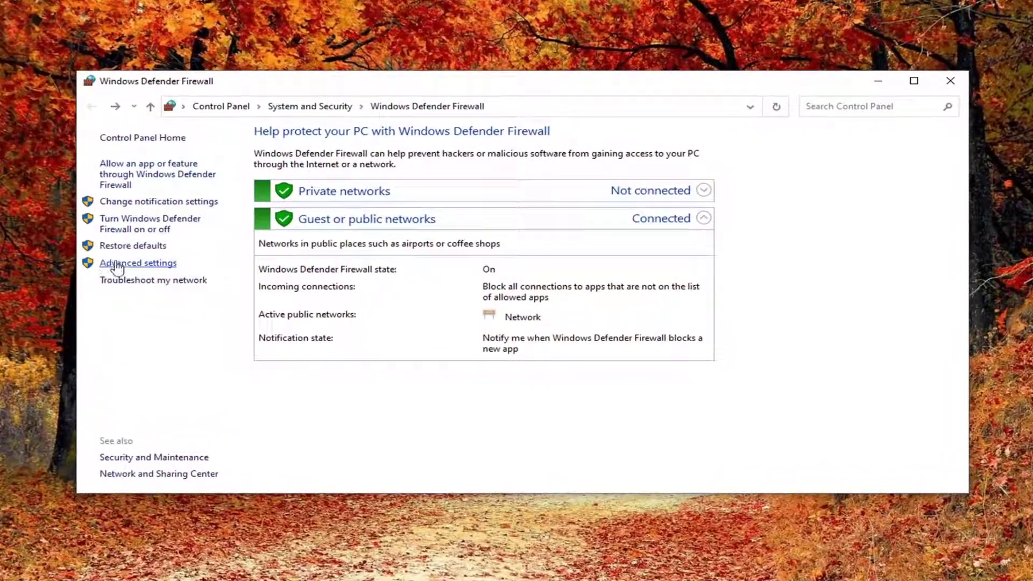
{"action": "left_click", "coordinate": [117, 264]}
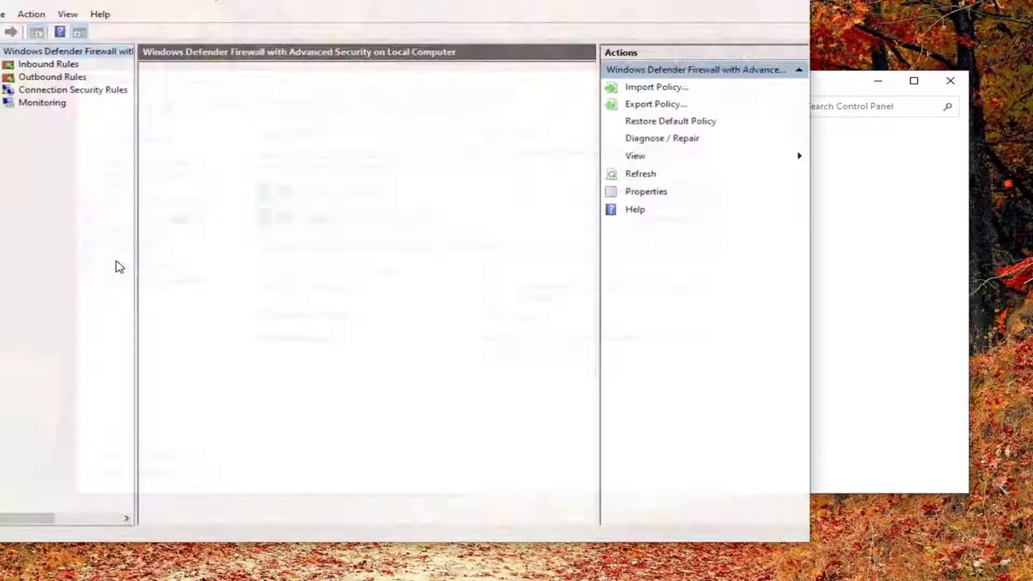
- Show the Inbound Rules list and scroll to the File and Printer Sharing rules
{"action": "left_click_drag", "start_coordinate": [313, 1], "coordinate": [427, 12]}
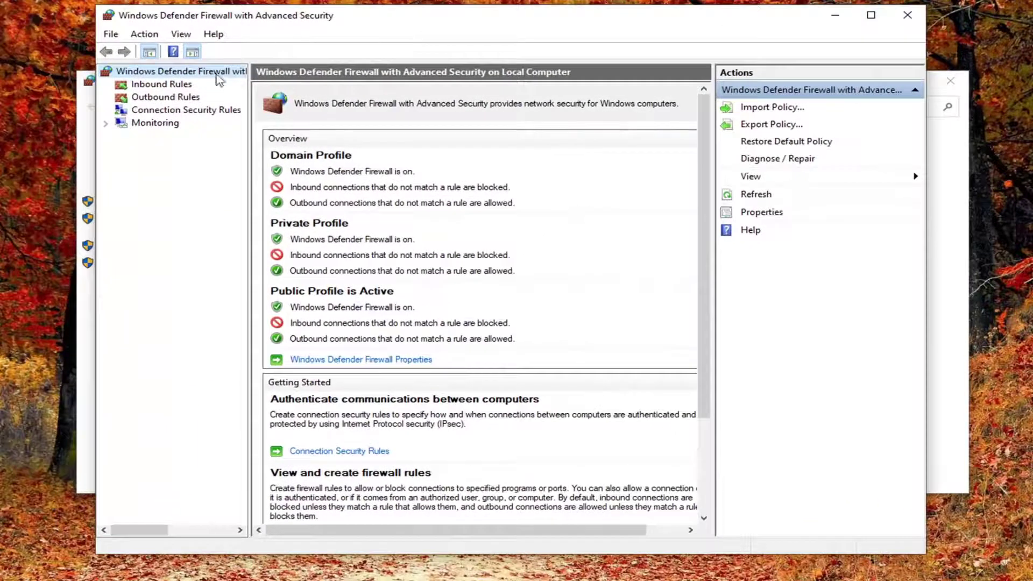
{"action": "left_click", "coordinate": [178, 88]}
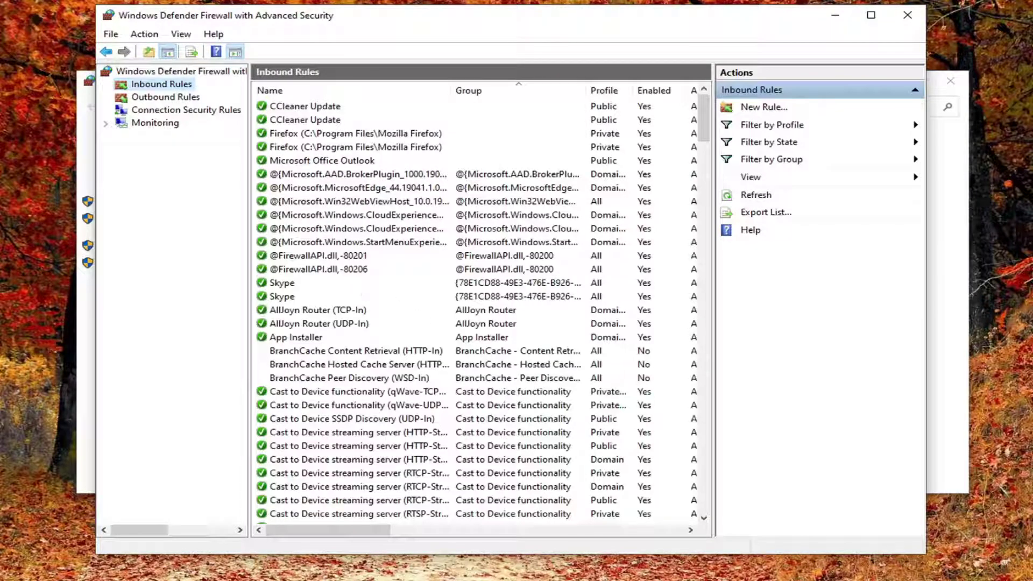
{"action": "scroll", "coordinate": [431, 278], "scroll_direction": "down", "scroll_amount": 20}
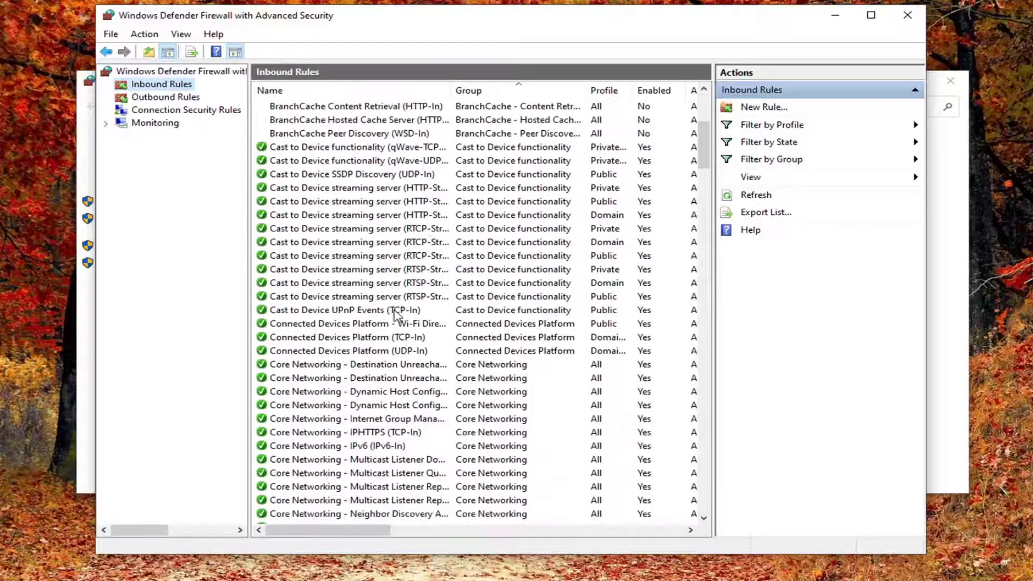
{"action": "scroll", "coordinate": [351, 454], "scroll_direction": "down", "scroll_amount": 1}
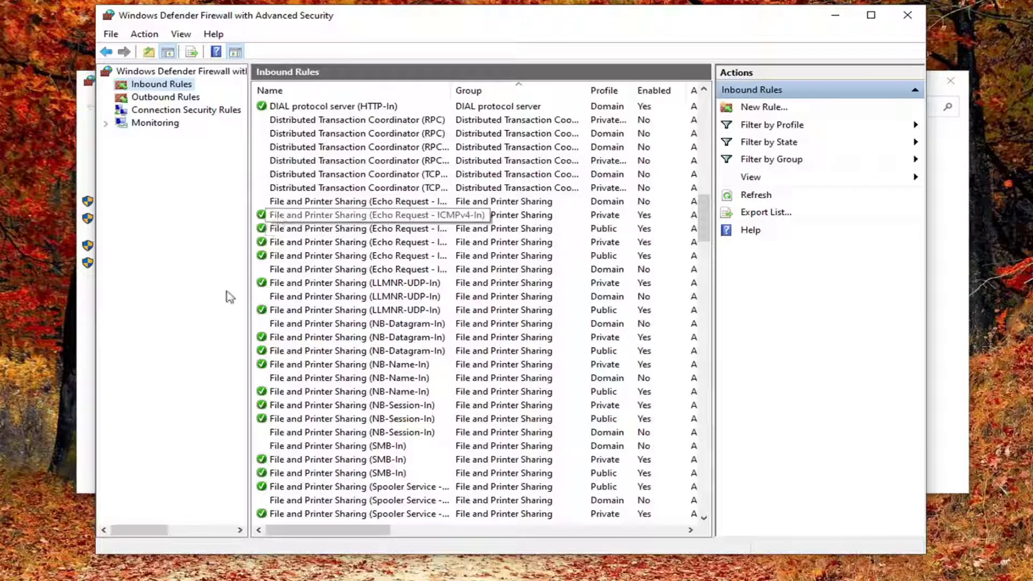
{"action": "scroll", "coordinate": [299, 325], "scroll_direction": "down", "scroll_amount": 5}
{"action": "scroll", "coordinate": [308, 380], "scroll_direction": "up", "scroll_amount": 3}
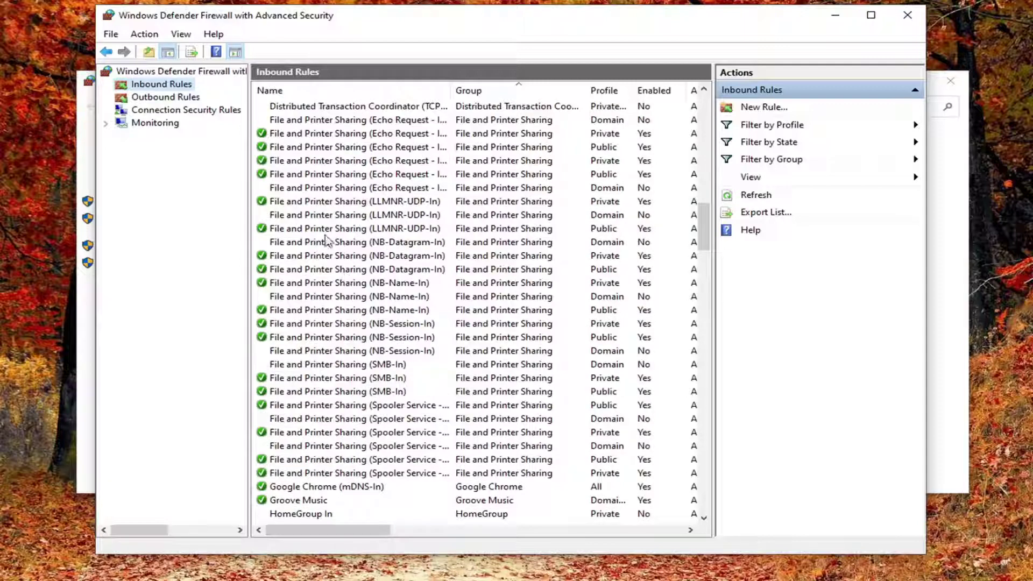
{"action": "double_click", "coordinate": [308, 230]}
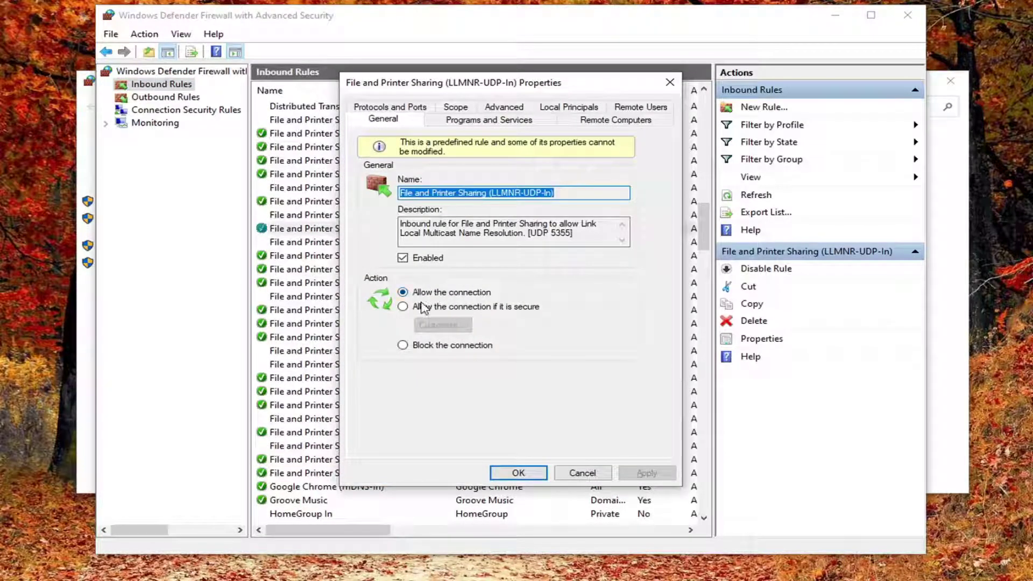
{"action": "left_click", "coordinate": [559, 469]}
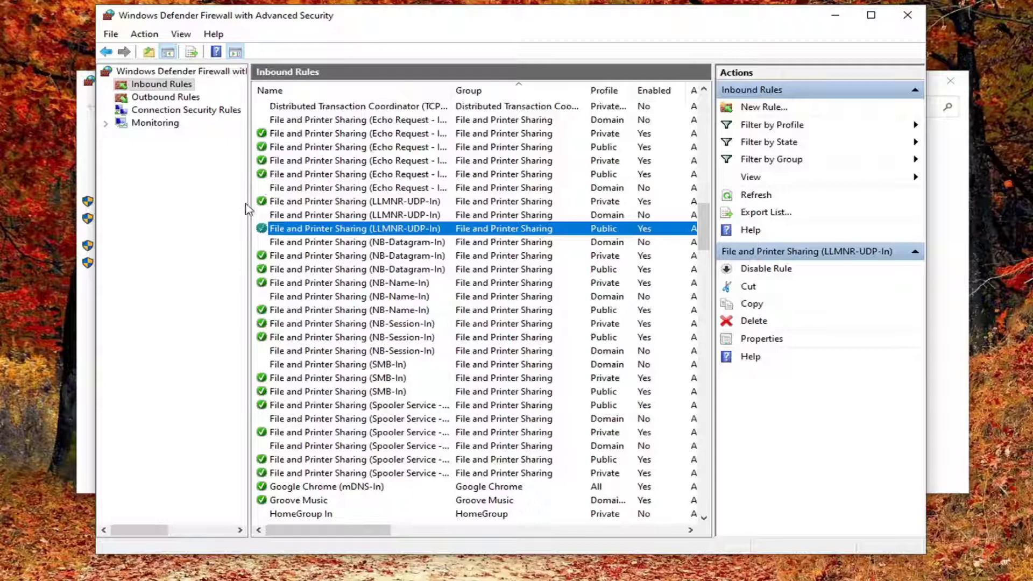
{"action": "scroll", "coordinate": [363, 323], "scroll_direction": "down", "scroll_amount": 20}
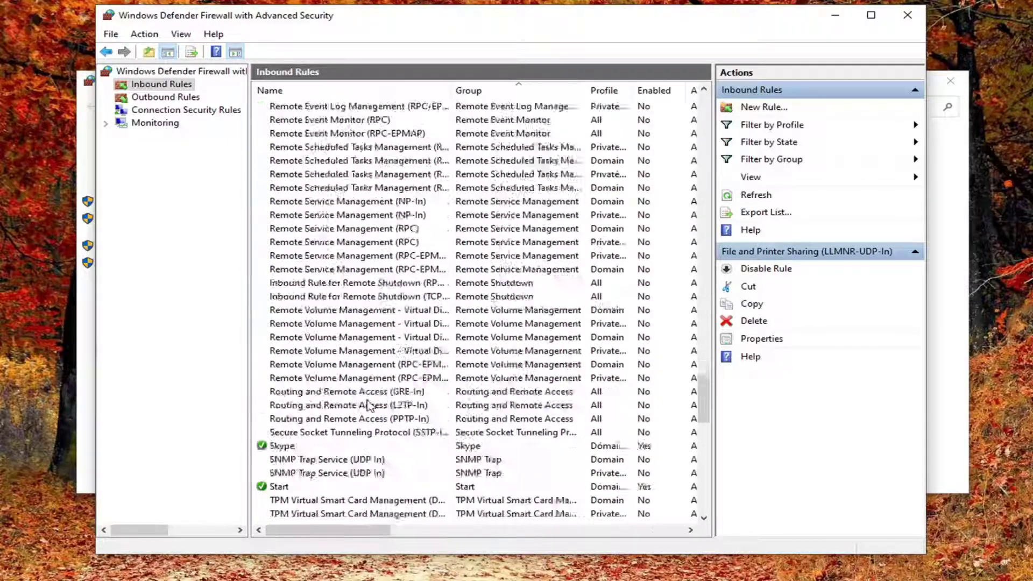
{"action": "scroll", "coordinate": [345, 382], "scroll_direction": "down", "scroll_amount": 4}
{"action": "scroll", "coordinate": [316, 361], "scroll_direction": "up", "scroll_amount": 20}
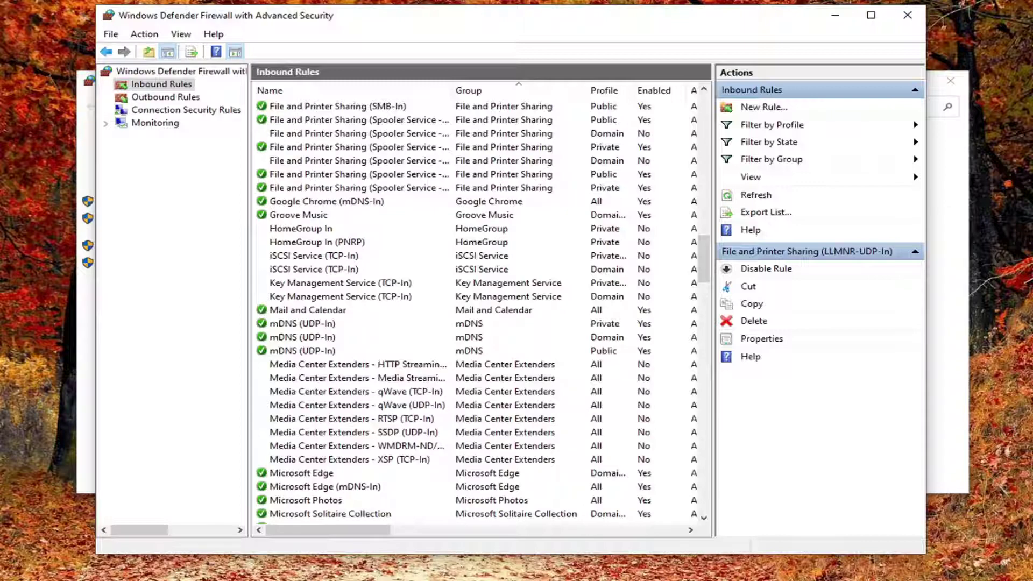
{"action": "scroll", "coordinate": [371, 301], "scroll_direction": "down", "scroll_amount": 2}
{"action": "scroll", "coordinate": [330, 269], "scroll_direction": "up", "scroll_amount": 8}
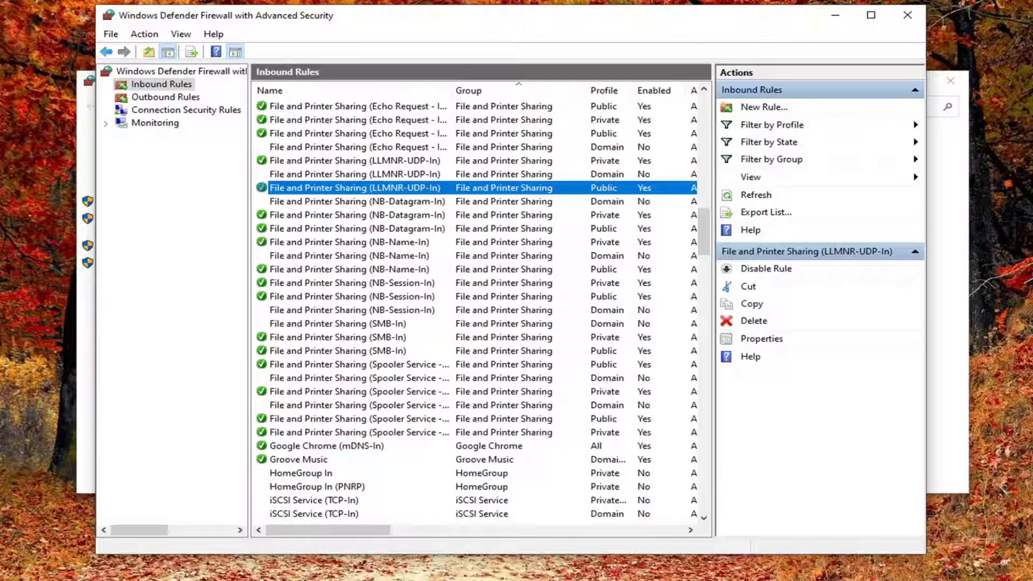
- Close the Advanced Security console and the Windows Defender Firewall Control Panel window
{"action": "left_click", "coordinate": [908, 15]}
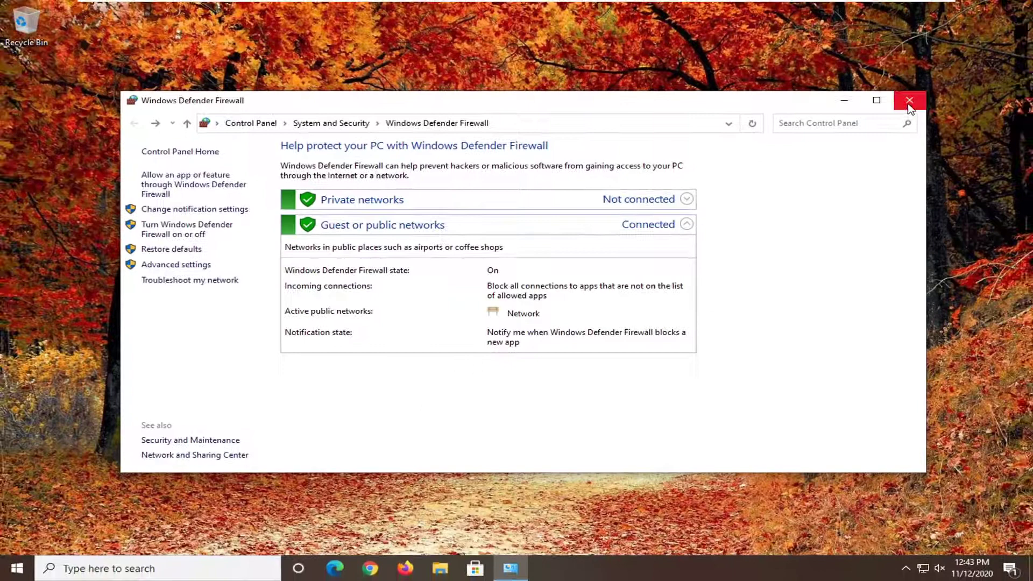
{"action": "left_click", "coordinate": [909, 101]}
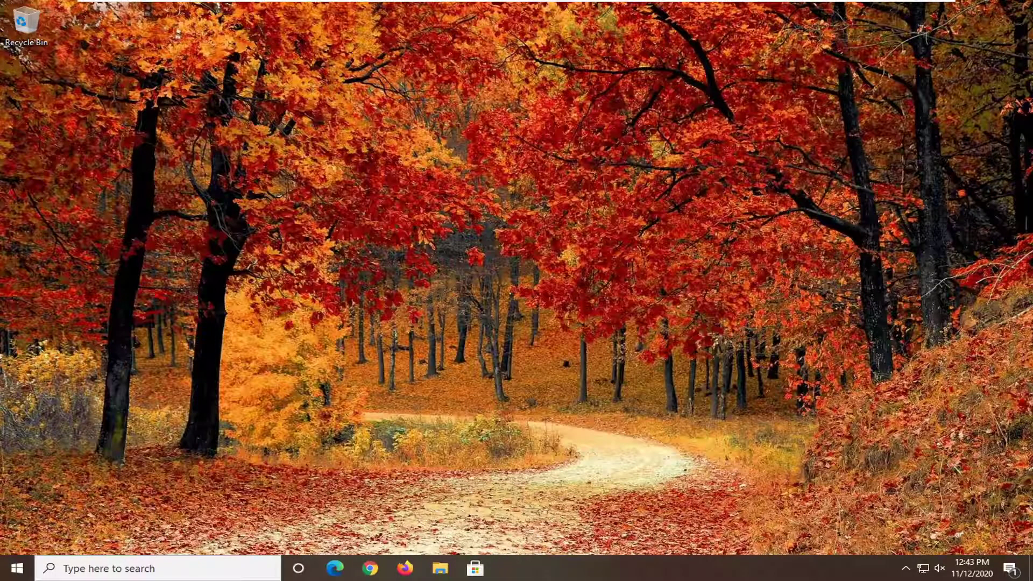